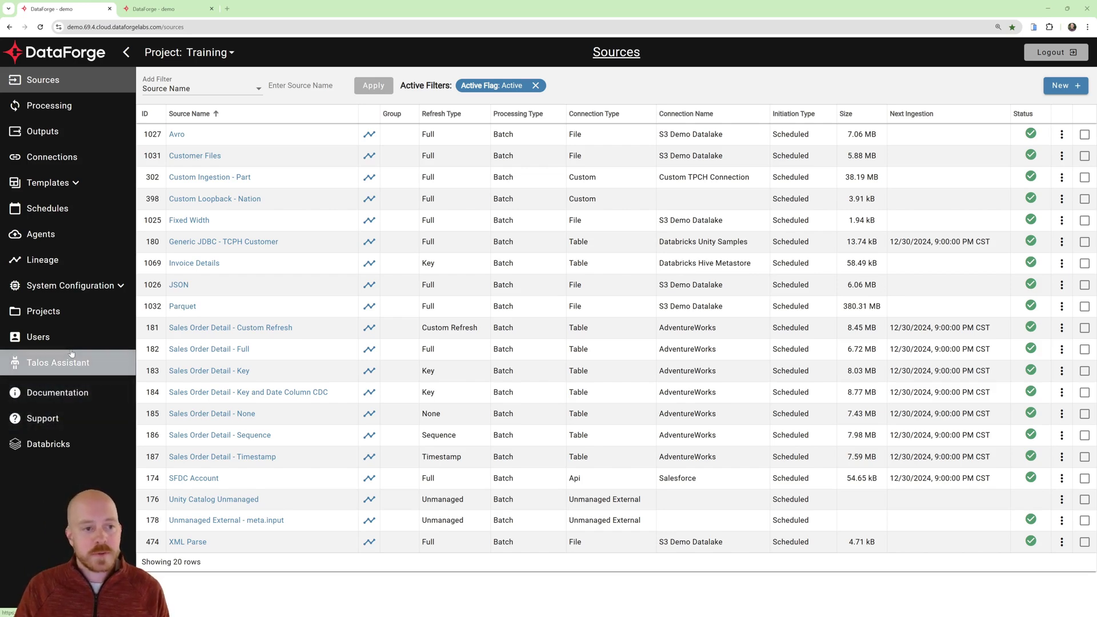
# Examine the Invoice Details source's raw schema and the settings and column mapping of the Loopback - Invoice Details Unpivoted output
pyautogui.click(191, 264)
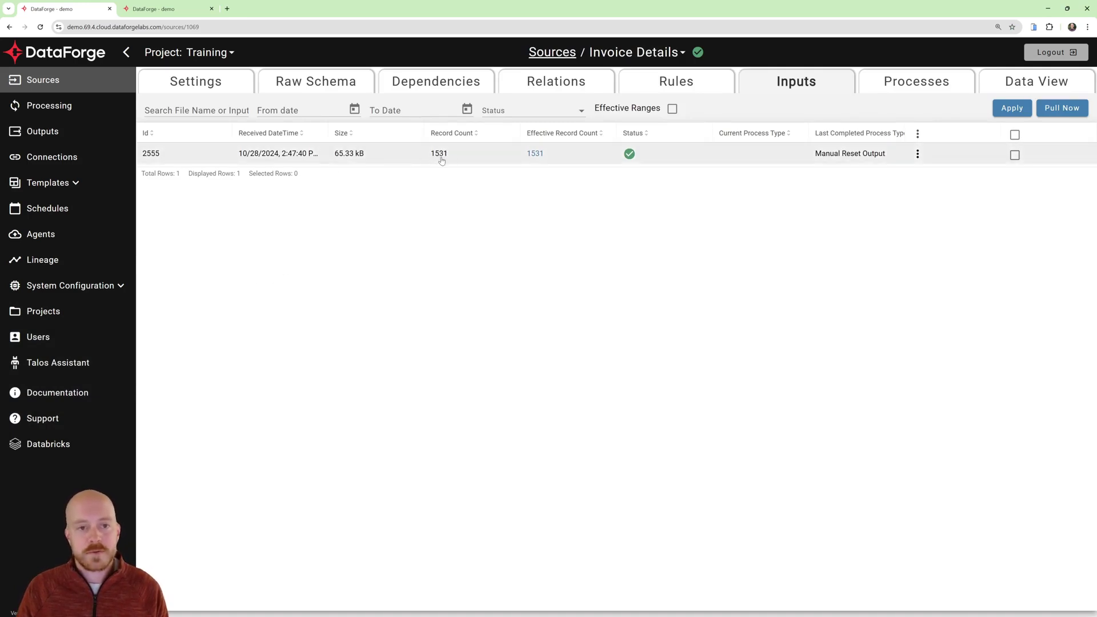
pyautogui.click(311, 86)
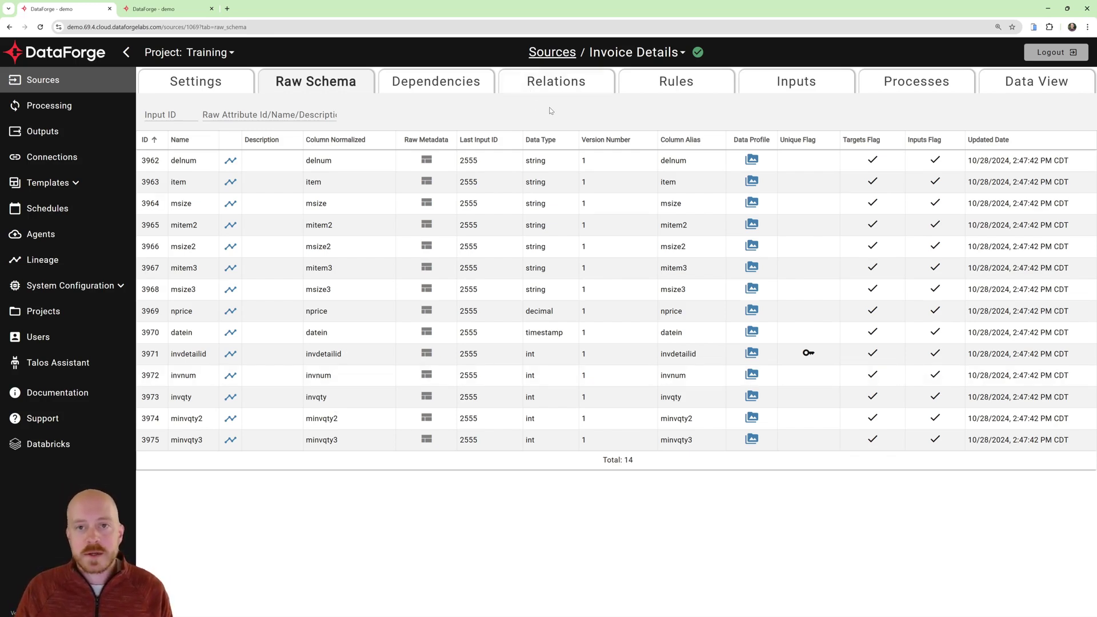
pyautogui.click(45, 134)
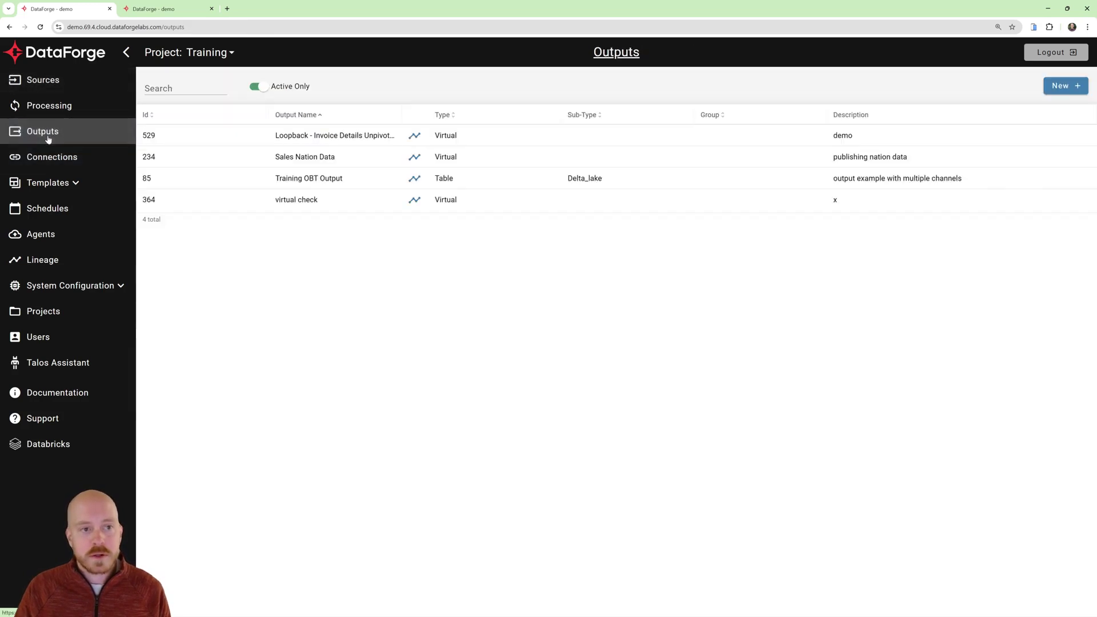
pyautogui.click(301, 137)
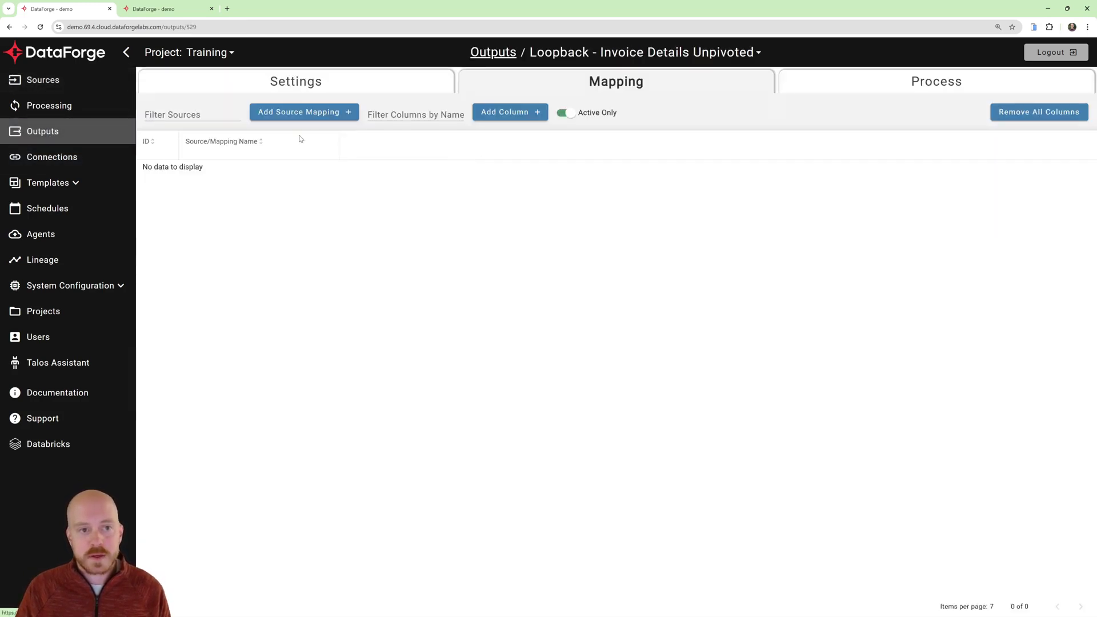
pyautogui.click(360, 80)
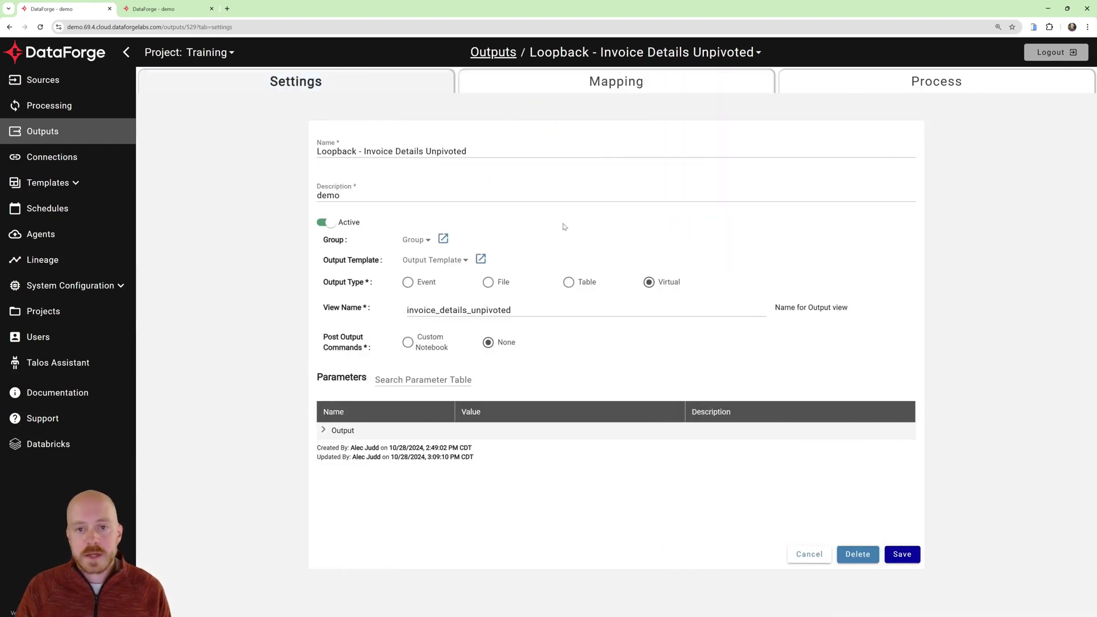
pyautogui.moveTo(671, 287)
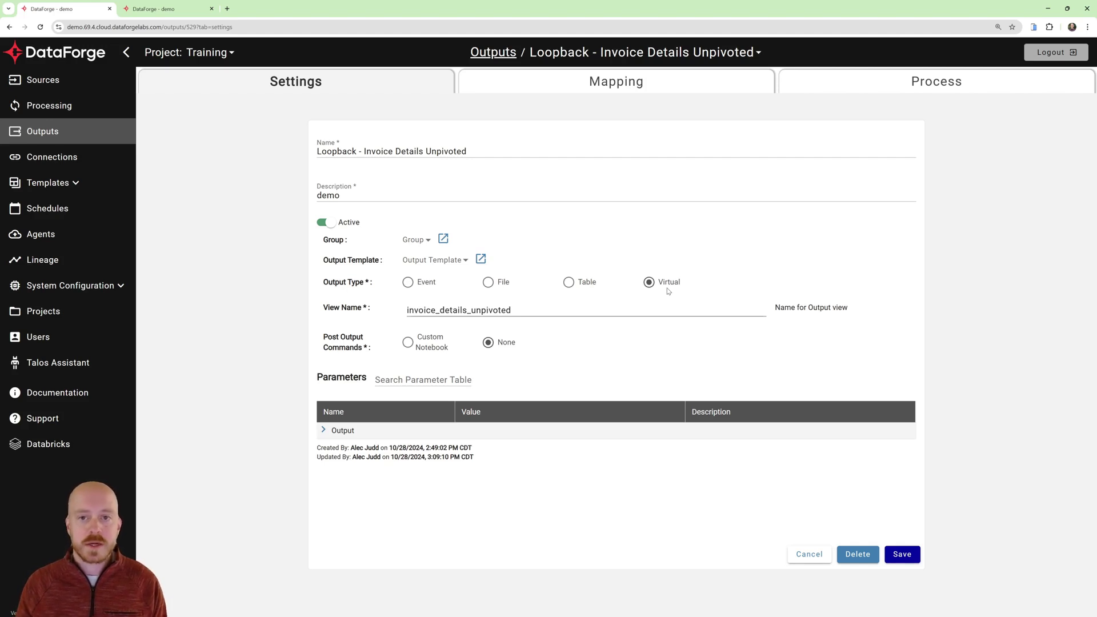
pyautogui.click(617, 91)
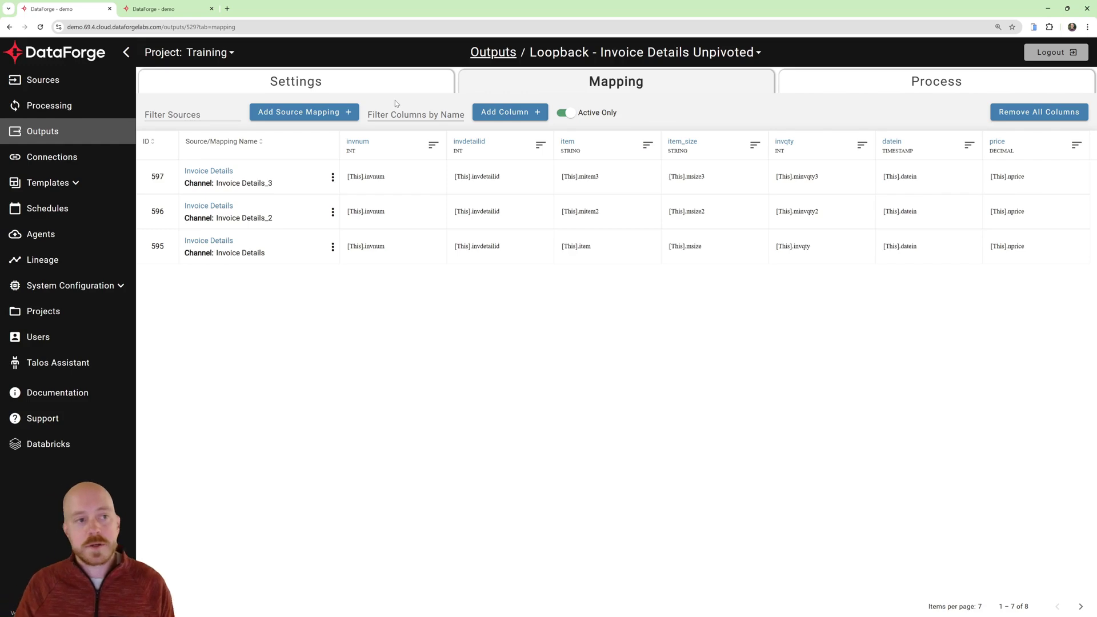
# Start a new source named "Invoice Details Unpivoted" with the description "demo"
pyautogui.click(51, 80)
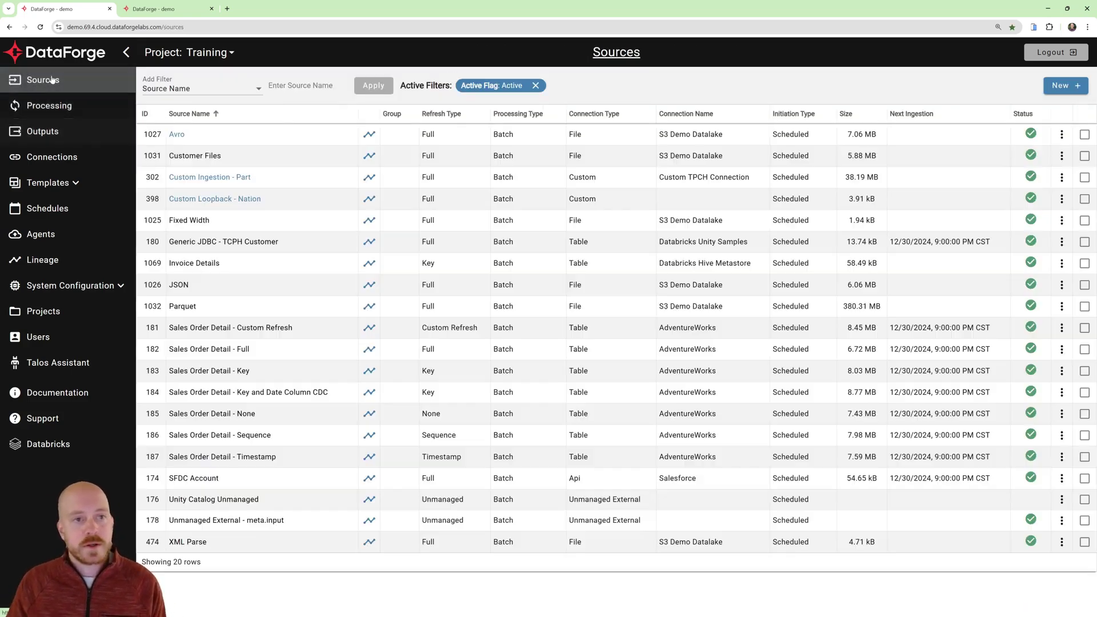
pyautogui.click(1063, 85)
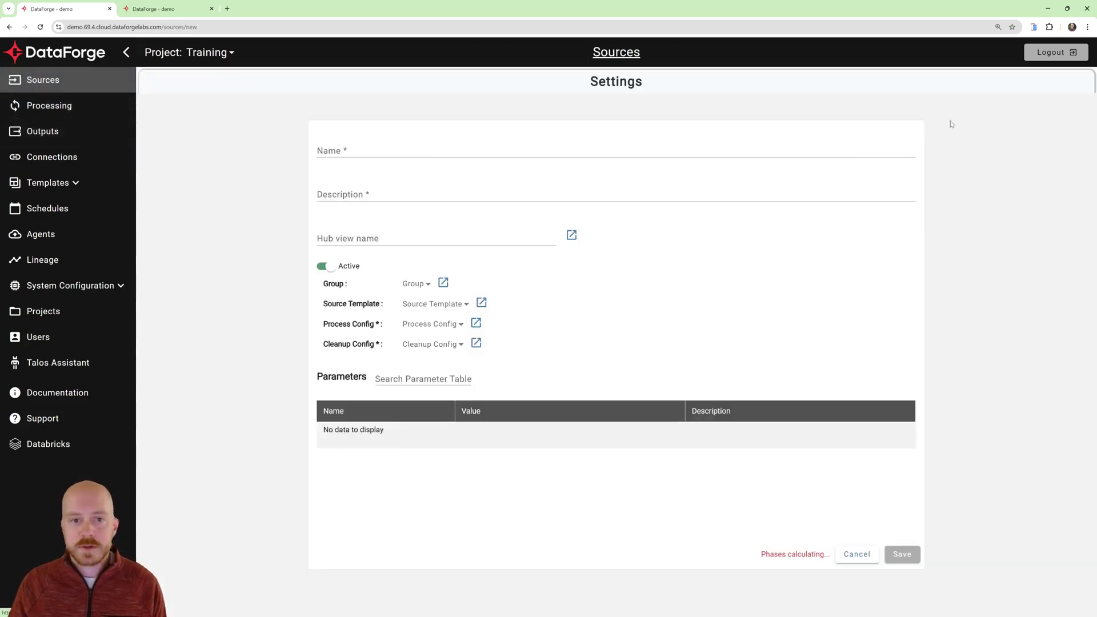
pyautogui.click(417, 151)
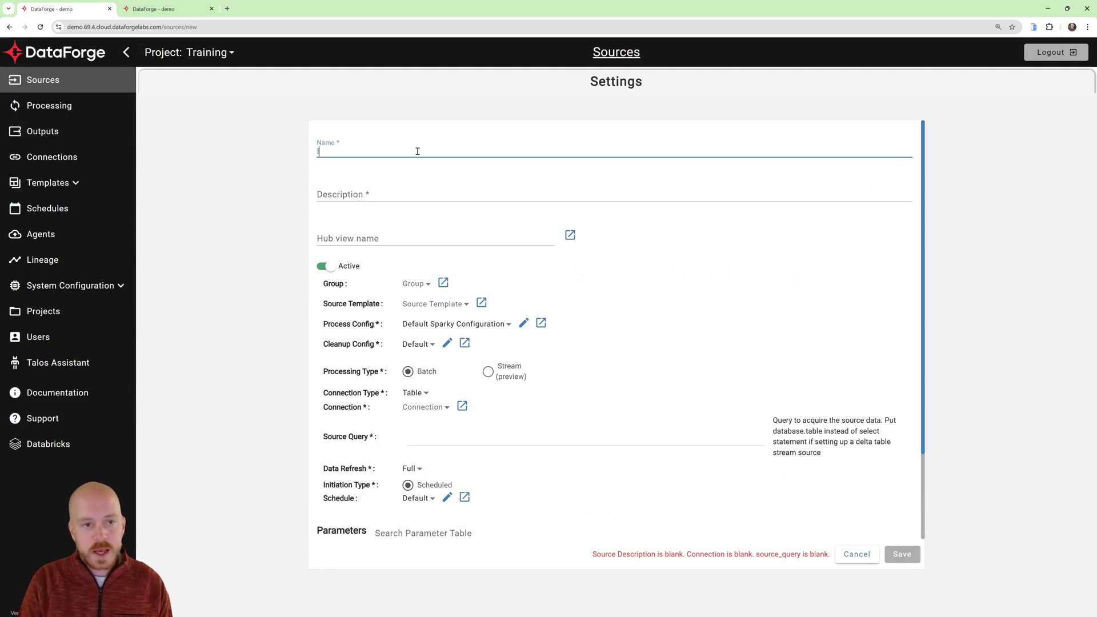
pyautogui.write('Invoice Details ')
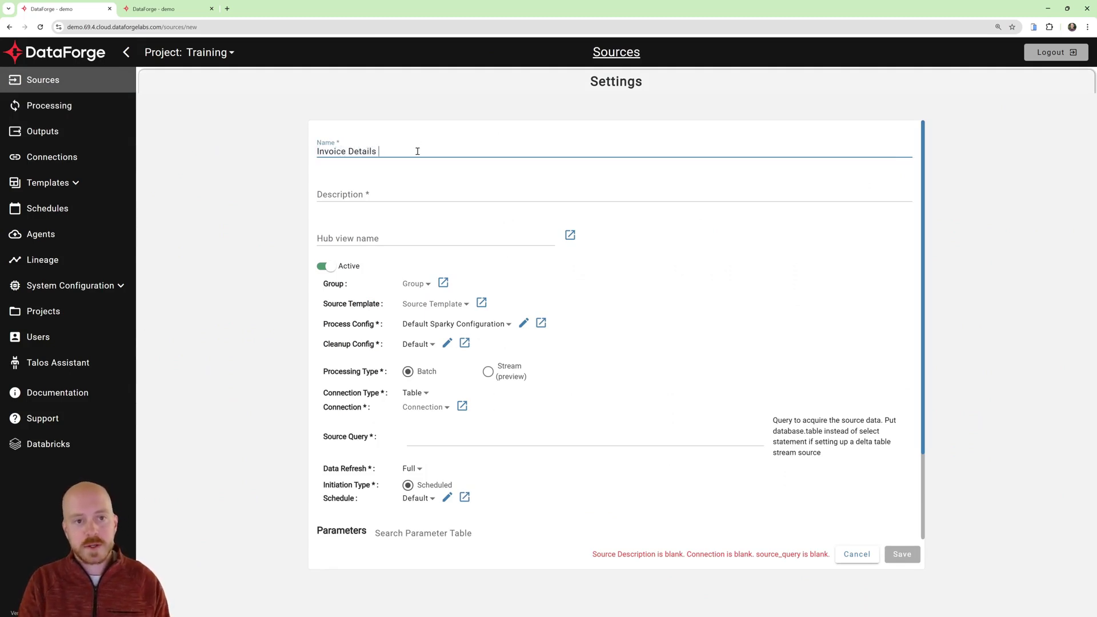
pyautogui.write('Unpivoted')
pyautogui.press('Tab')
pyautogui.write('demo')
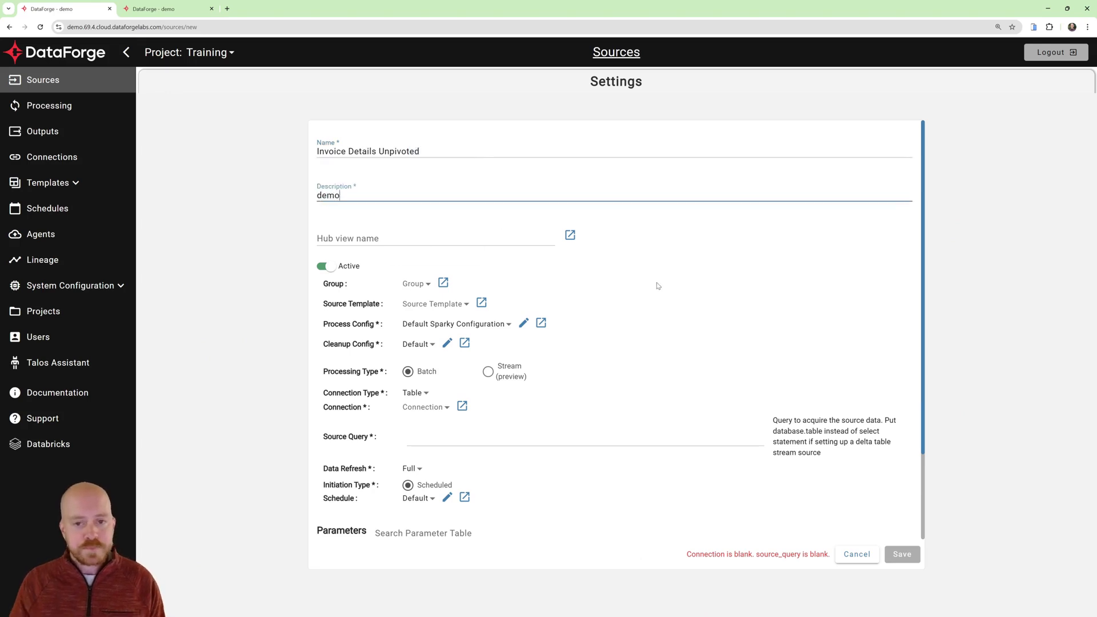
# Set the new source's connection type to Loopback and its virtual output to Loopback - Invoice Details Unpivoted
pyautogui.scroll(-2, 591, 293)
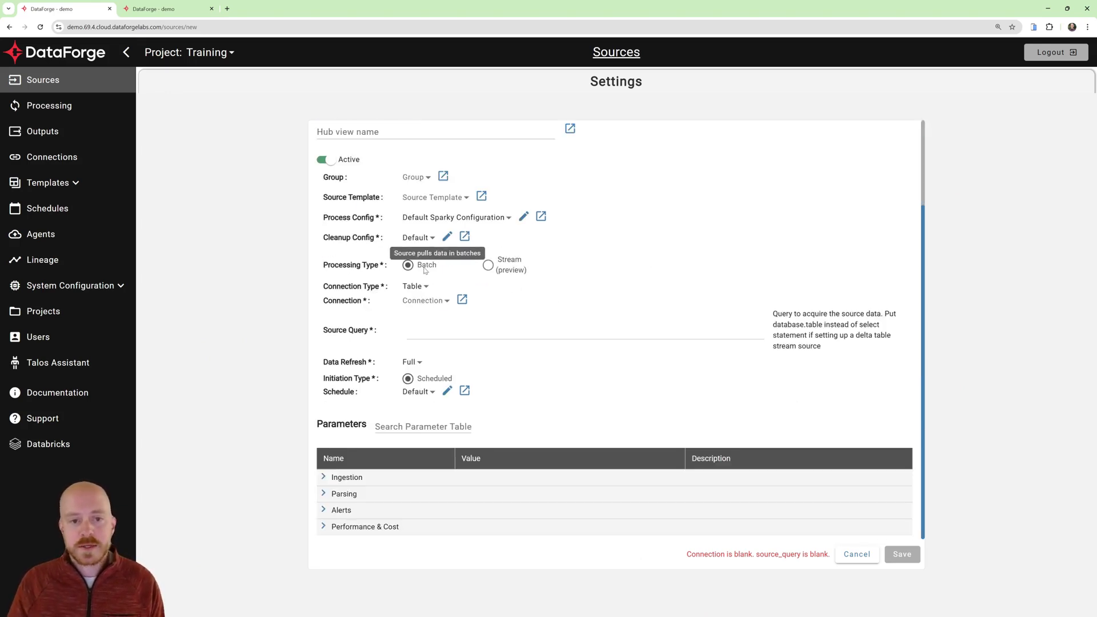
pyautogui.click(415, 286)
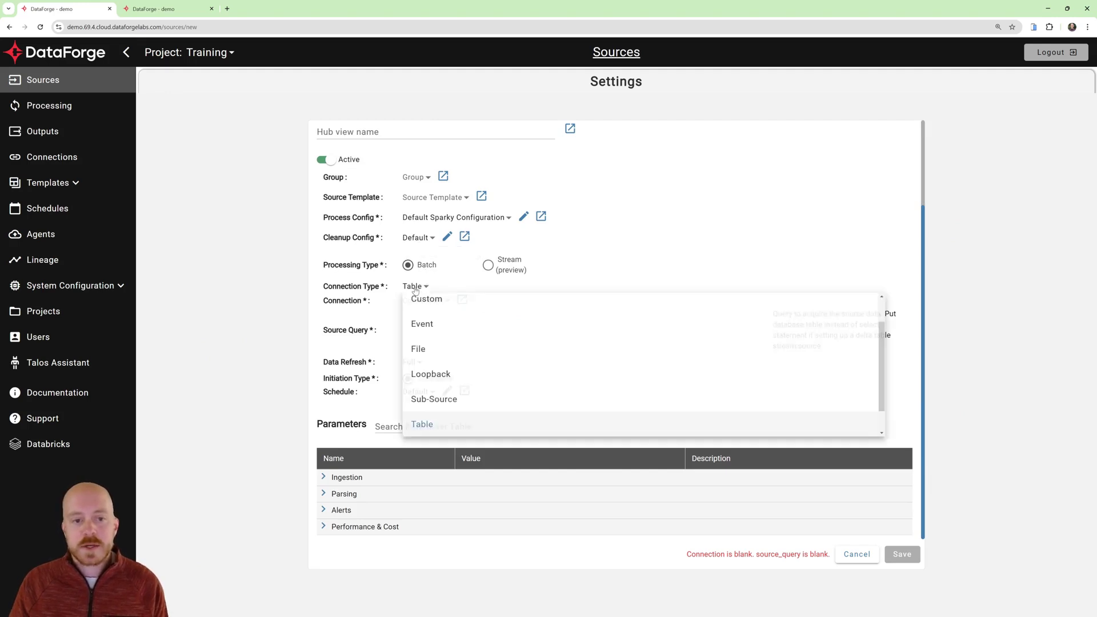
pyautogui.click(438, 385)
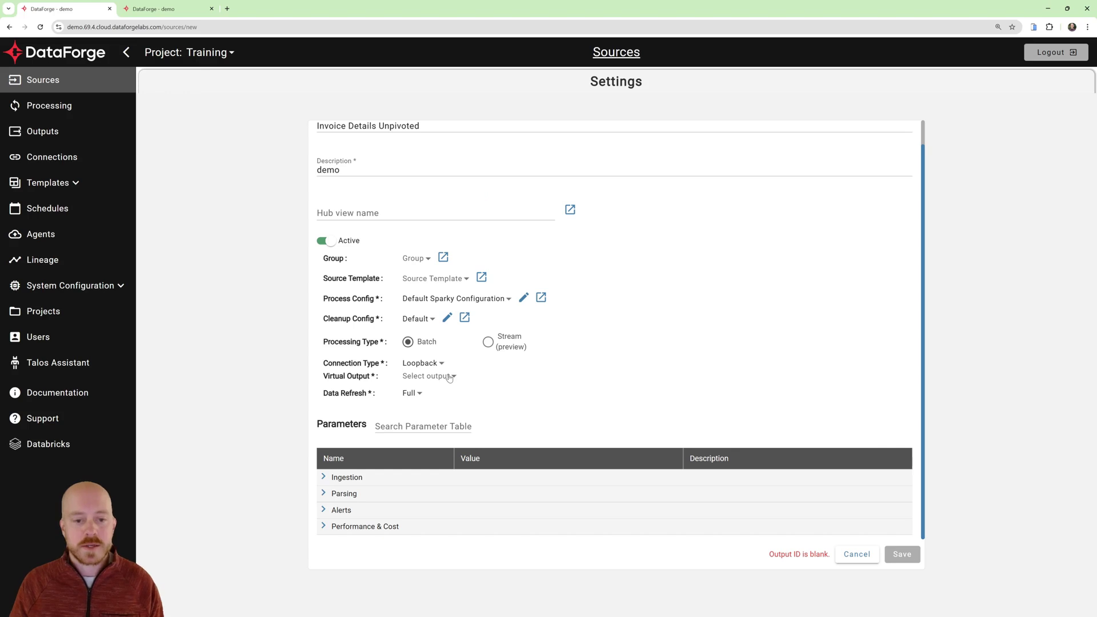
pyautogui.click(449, 377)
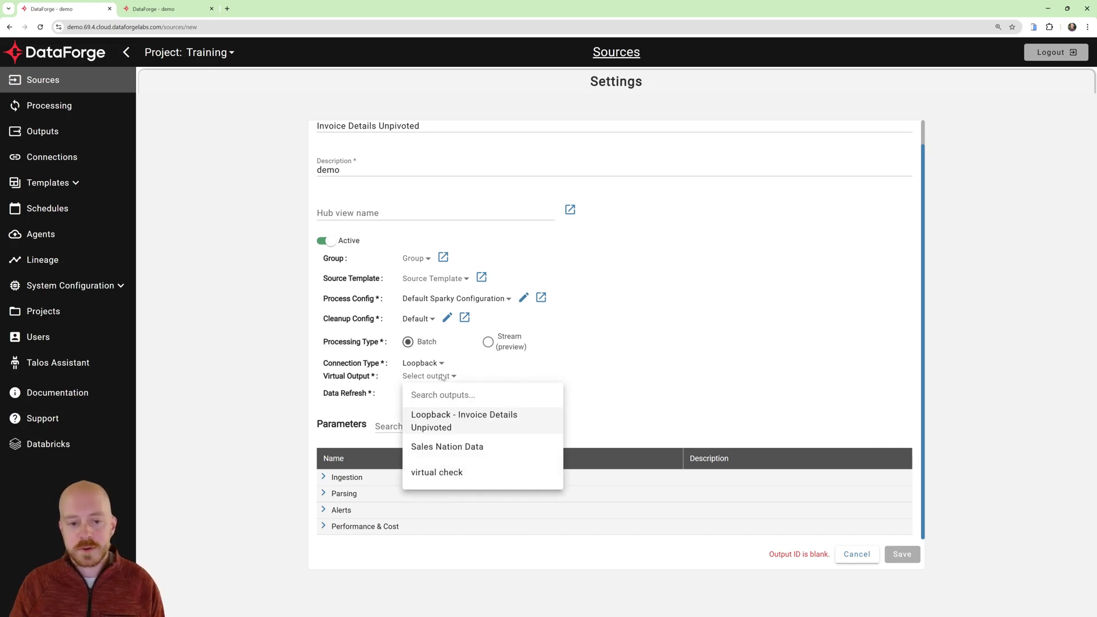
pyautogui.click(486, 421)
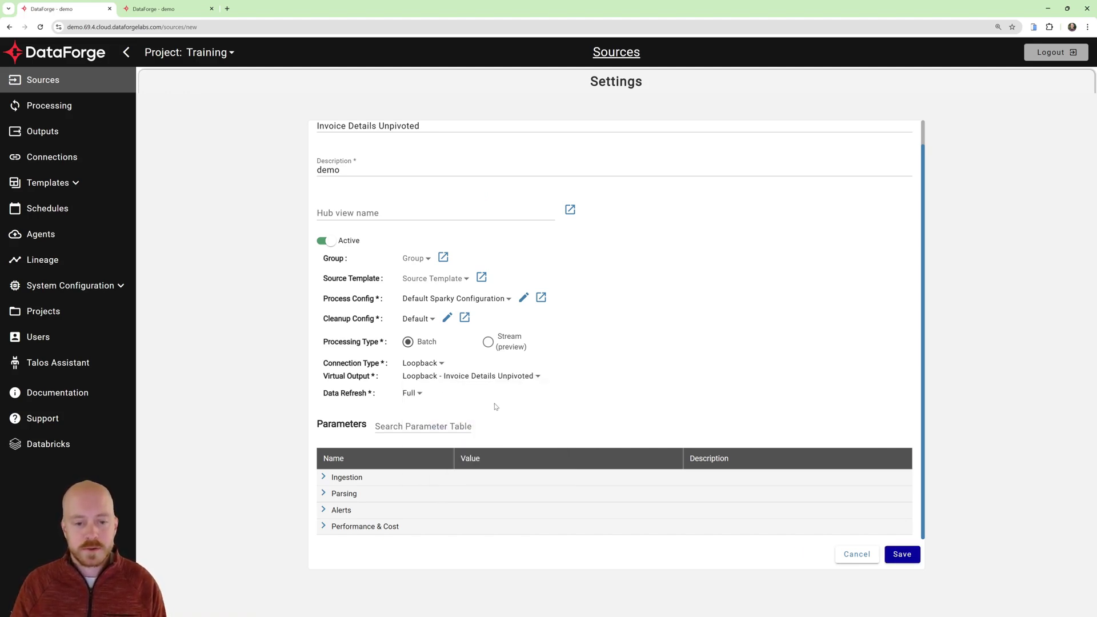
# Set the data refresh to Key with key columns invdetailid and item, consulting the loopback output's mapping, and save the source
pyautogui.click(409, 394)
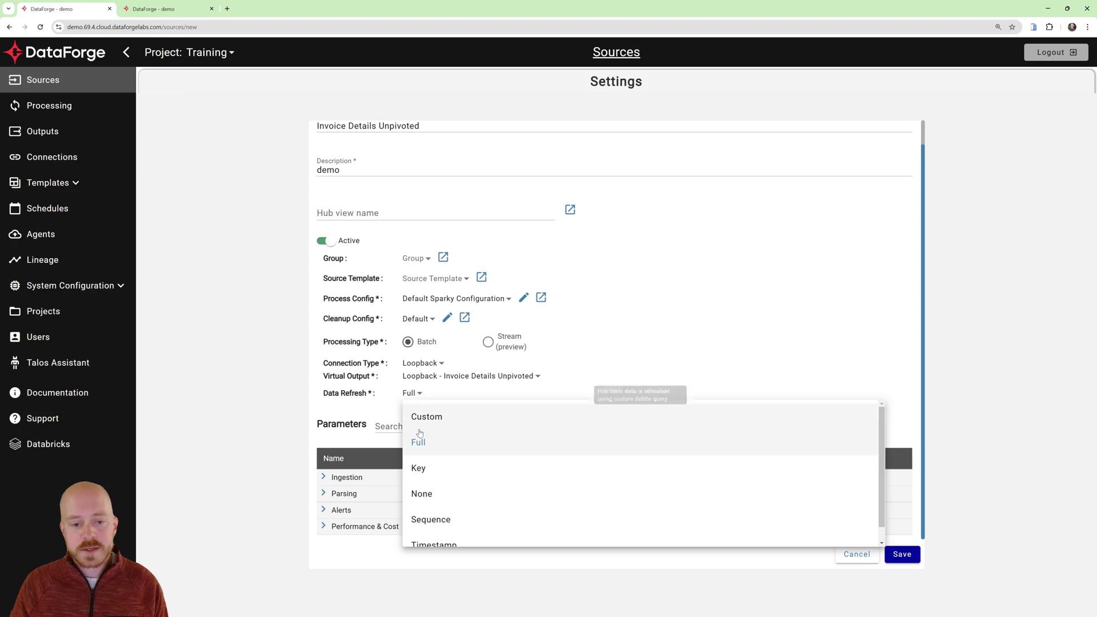
pyautogui.click(429, 470)
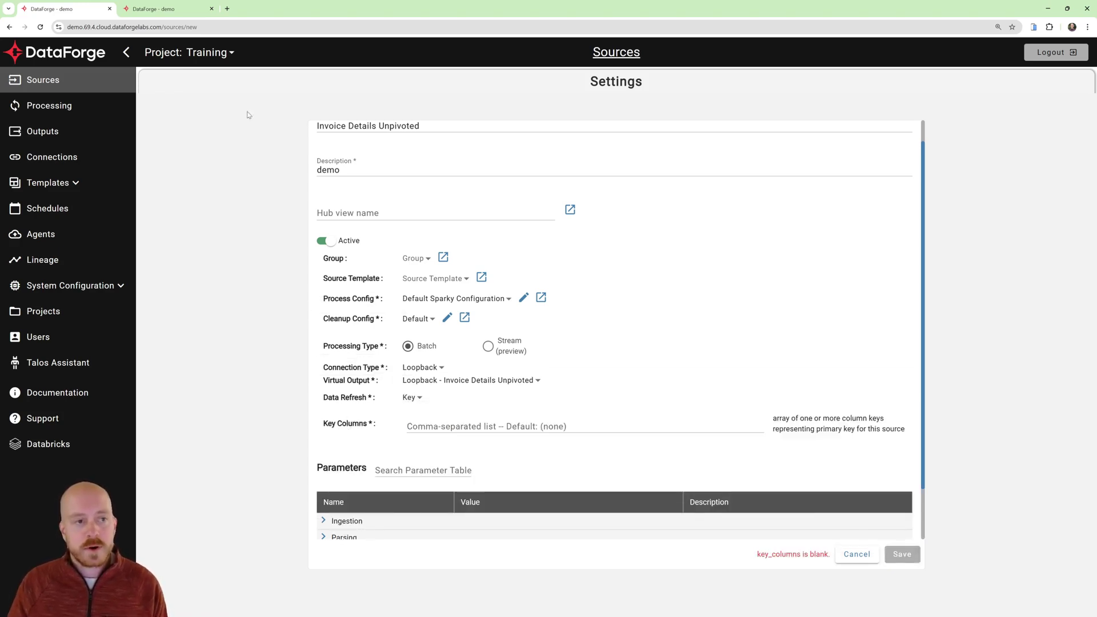
pyautogui.click(176, 10)
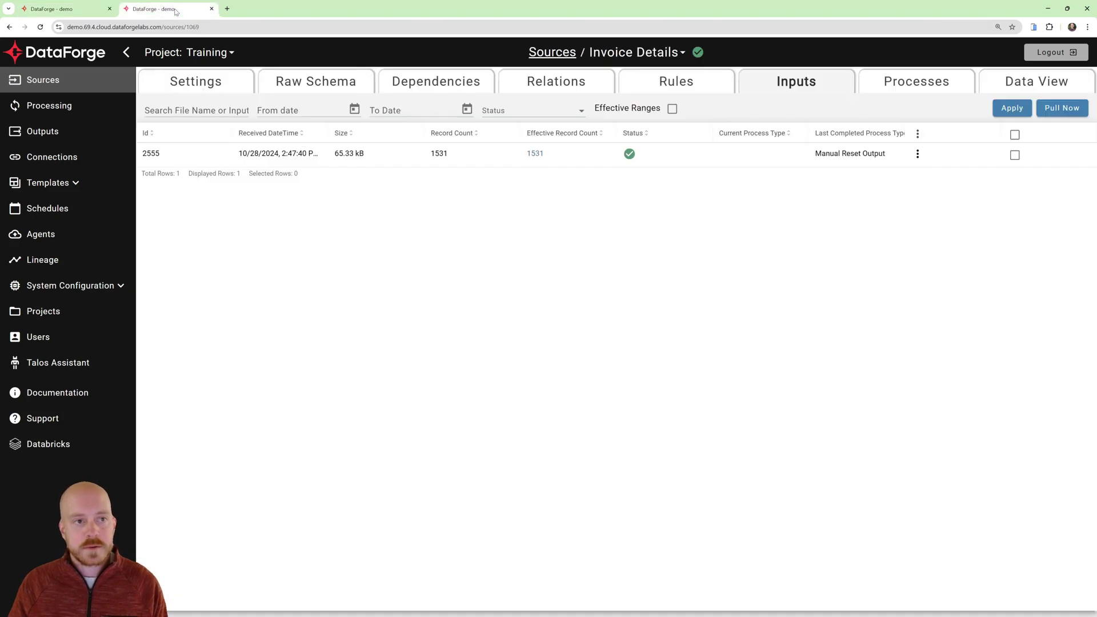
pyautogui.click(74, 127)
pyautogui.click(277, 139)
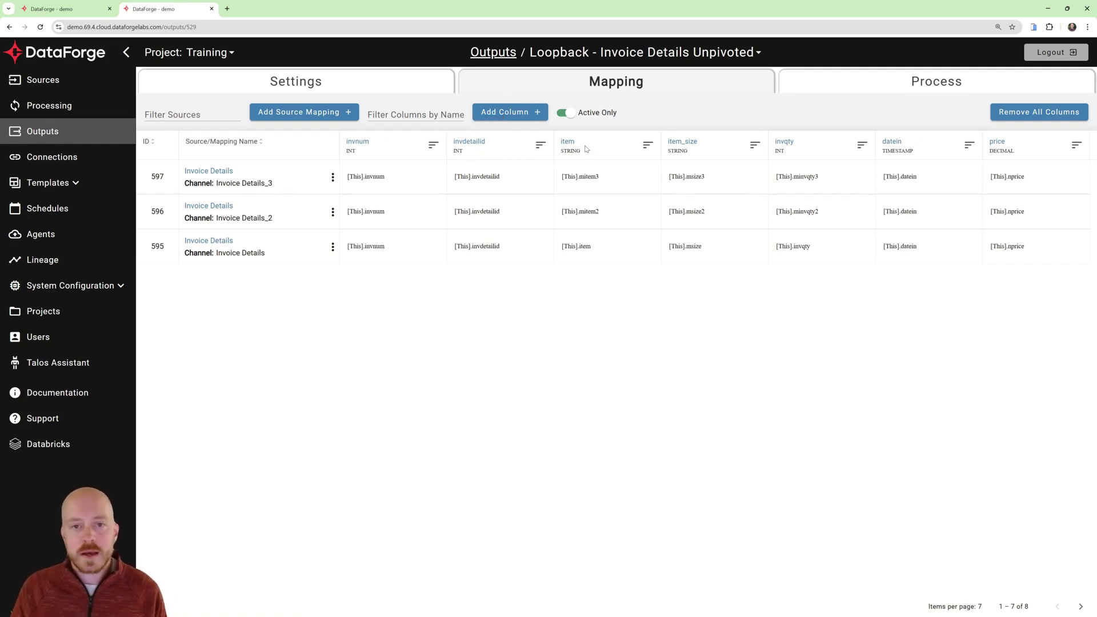
pyautogui.click(67, 8)
pyautogui.click(440, 425)
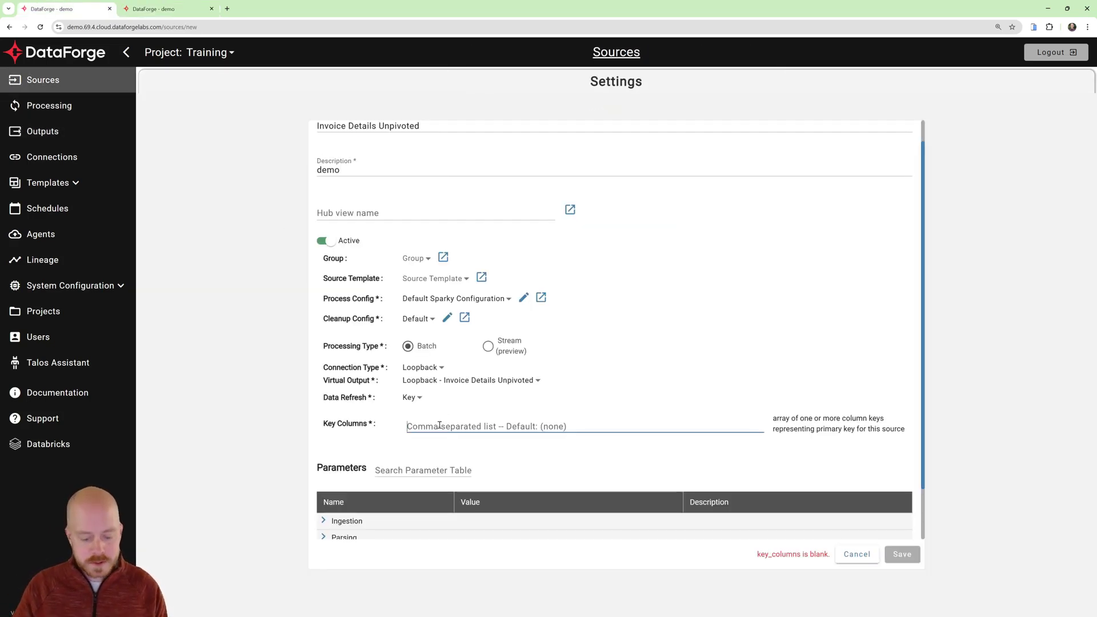
pyautogui.write('invdetailid, ')
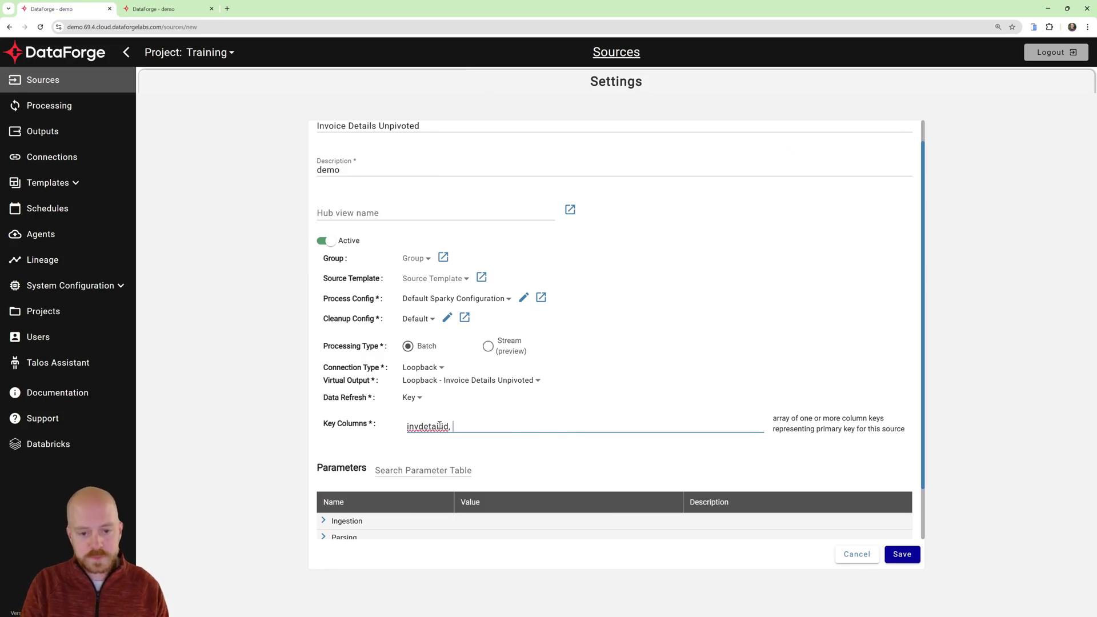
pyautogui.write('item')
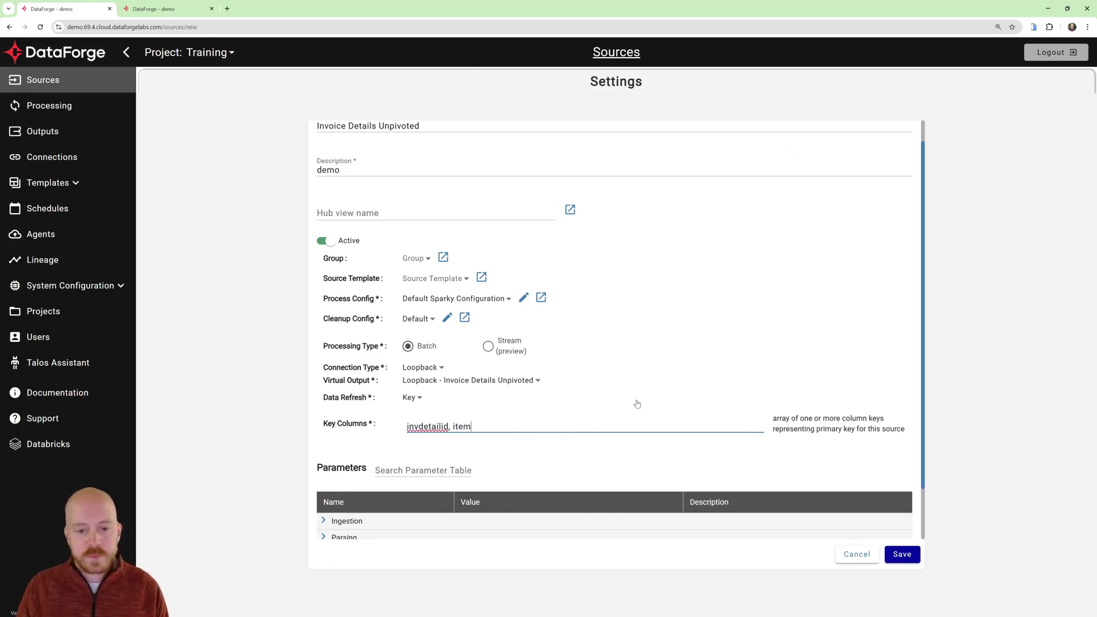
pyautogui.click(902, 554)
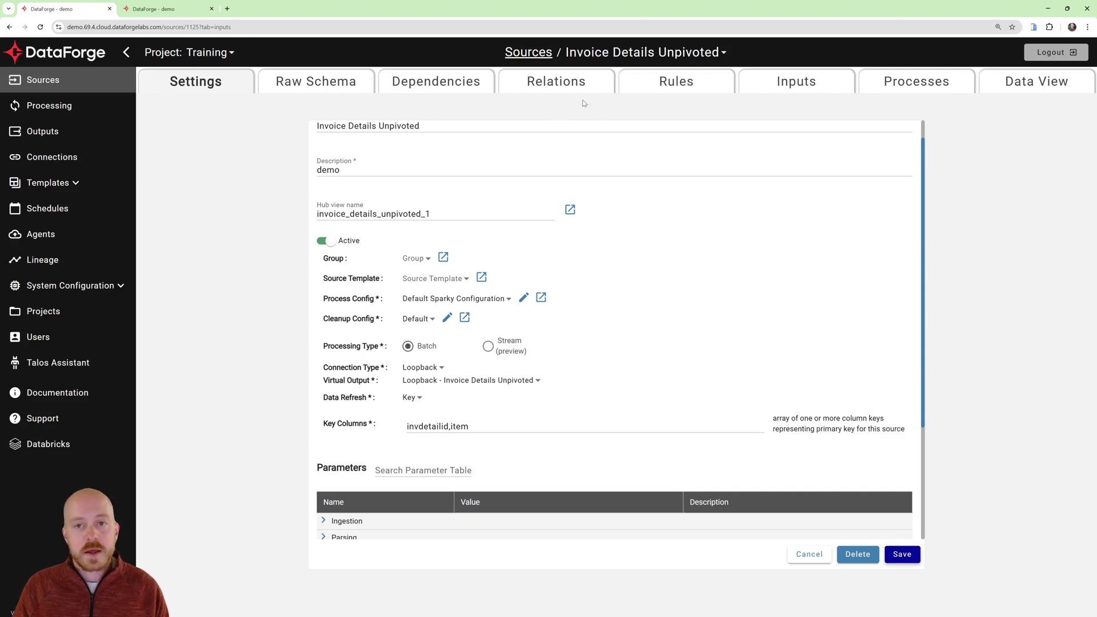
# View the new source's inputs, and reset the output for the existing input of the Invoice Details source
pyautogui.click(794, 86)
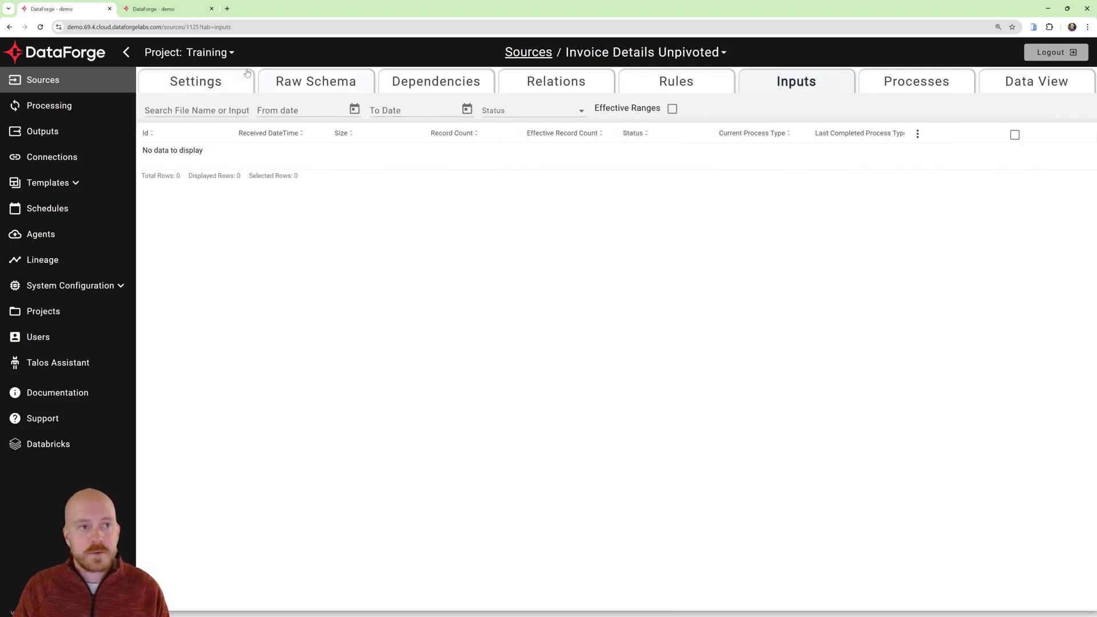
pyautogui.click(169, 9)
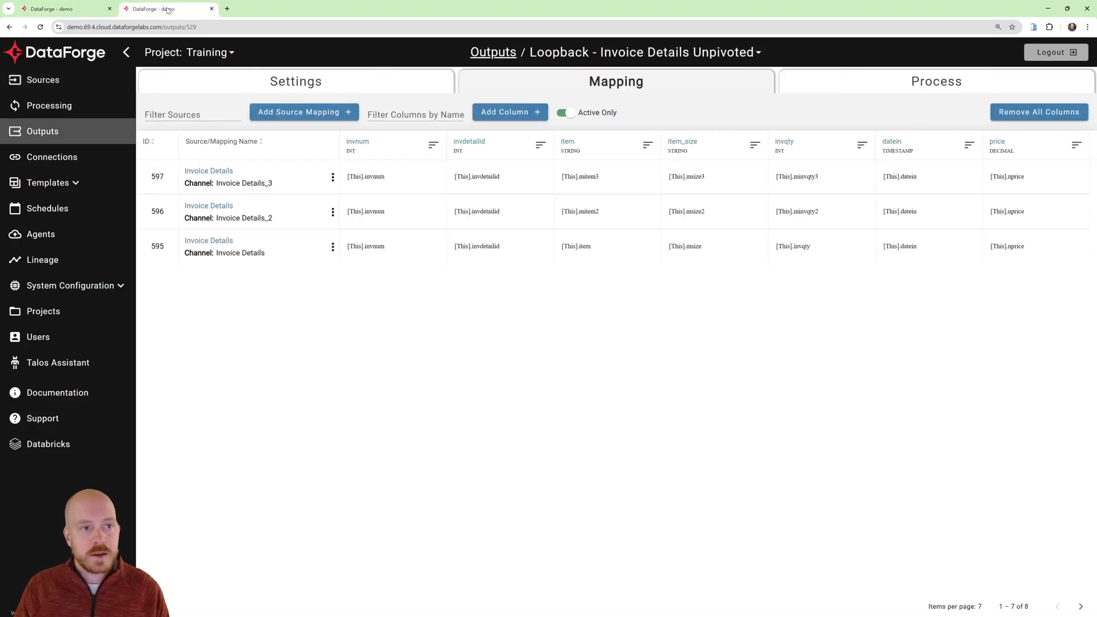
pyautogui.click(60, 79)
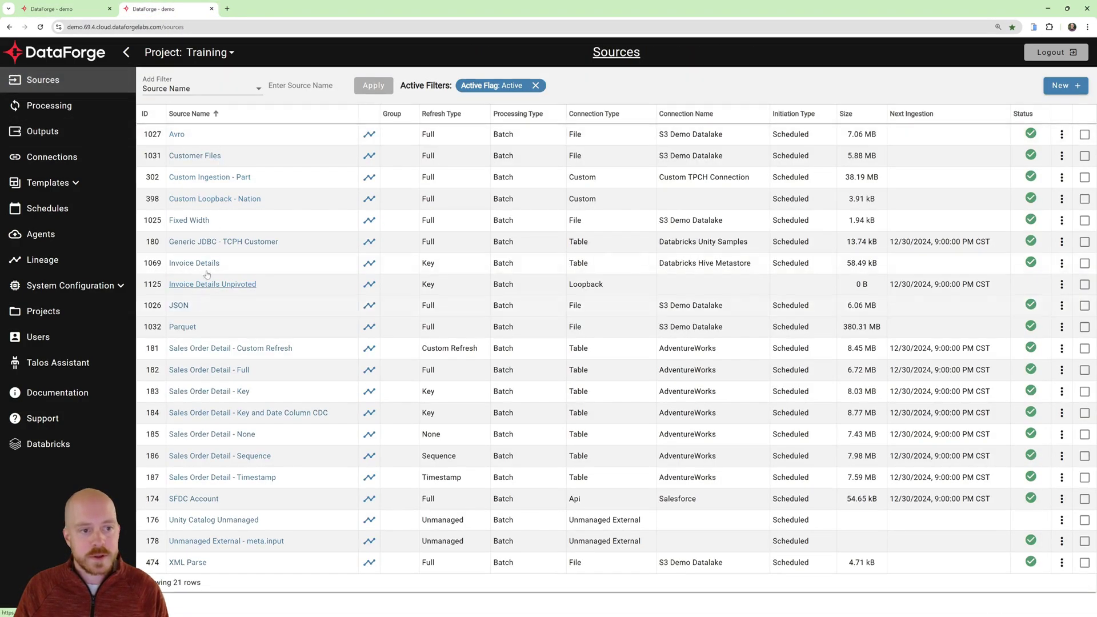
pyautogui.click(198, 263)
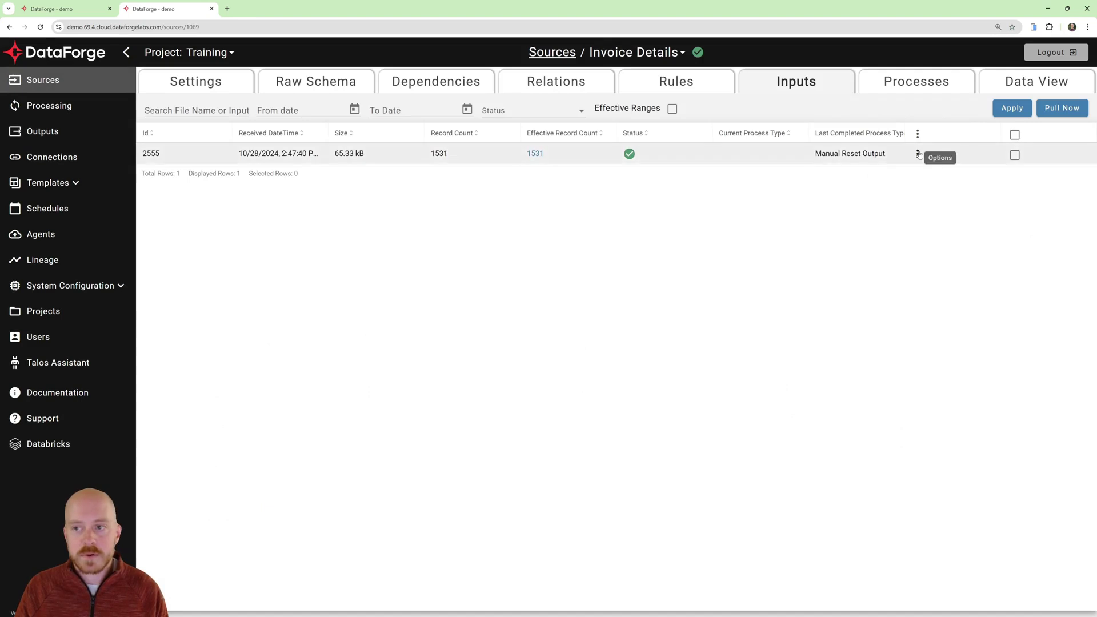
pyautogui.click(918, 153)
pyautogui.click(938, 228)
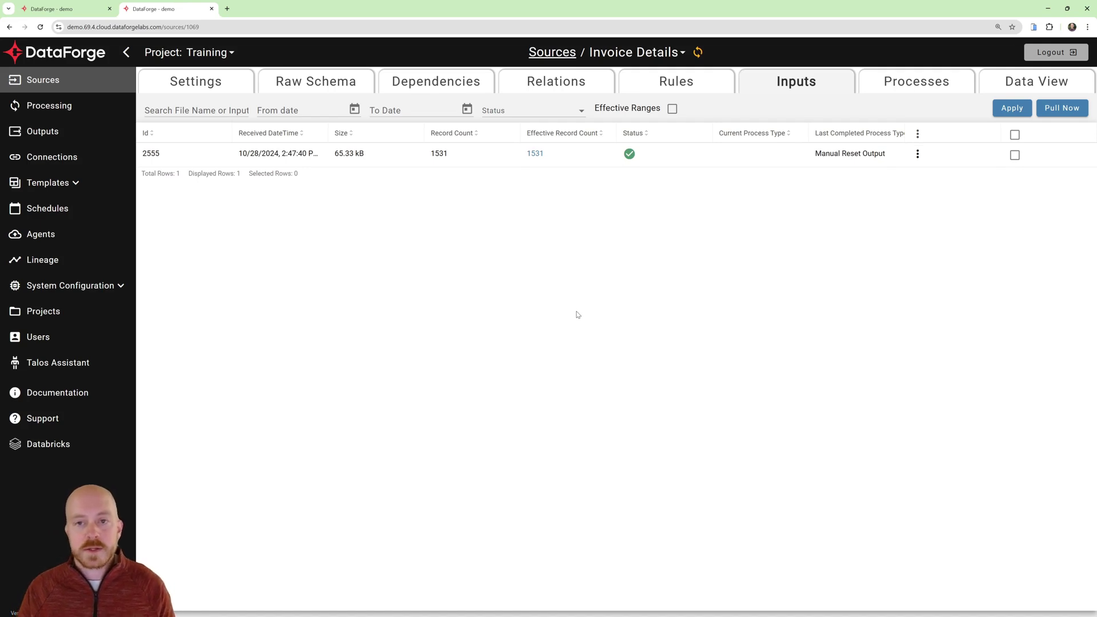
# Review the Invoice Details Unpivoted source's ingested input and raw schema, and compare its record counts with the Invoice Details source
pyautogui.click(55, 7)
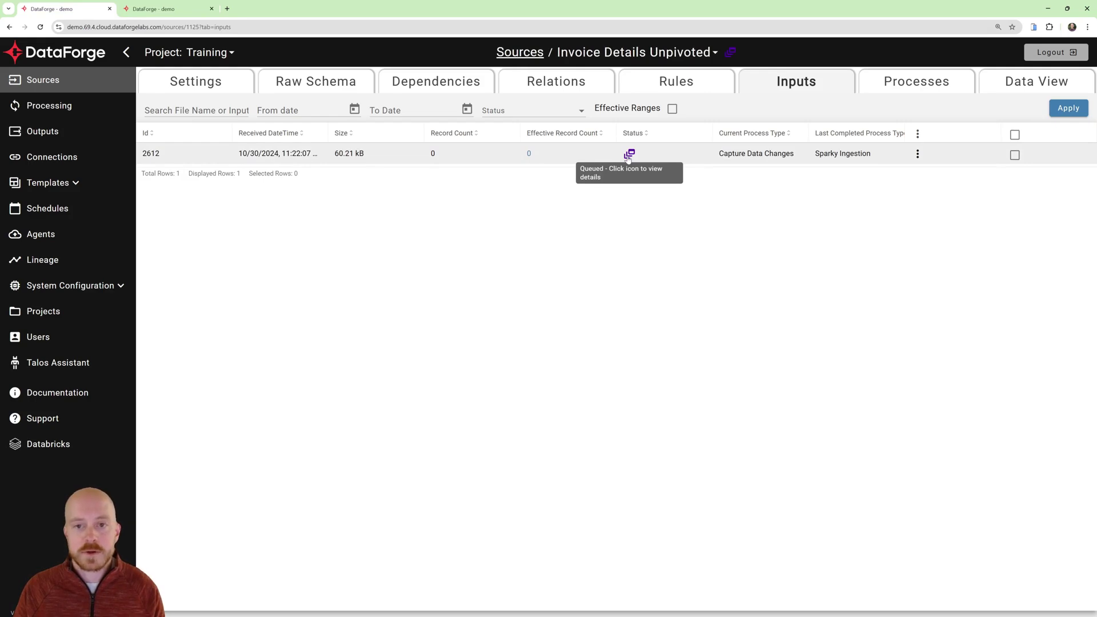
pyautogui.click(325, 79)
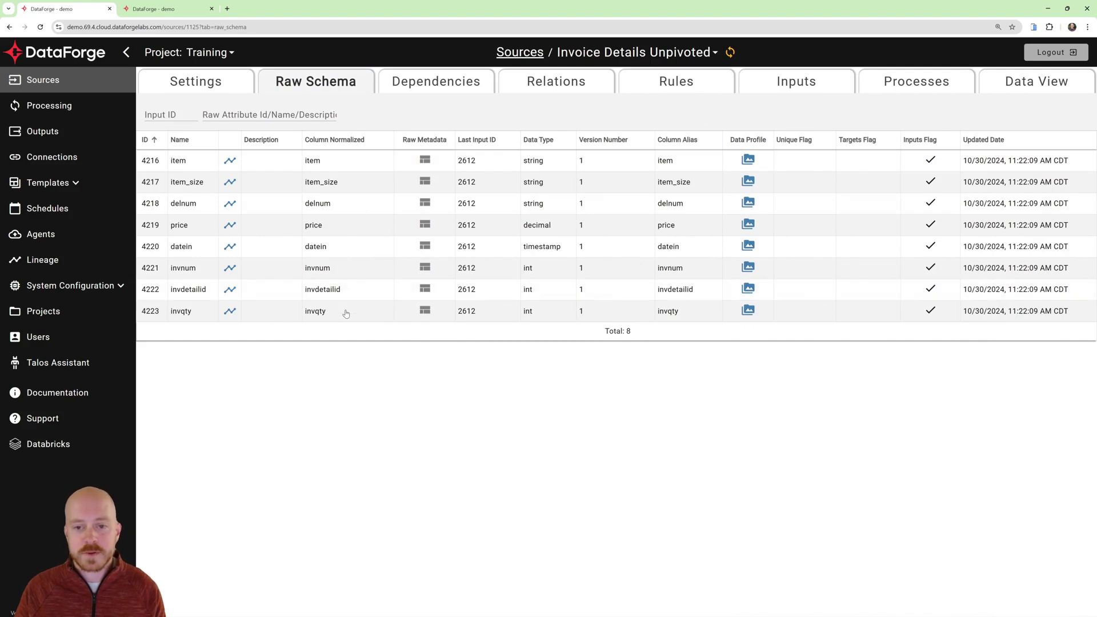
pyautogui.click(783, 84)
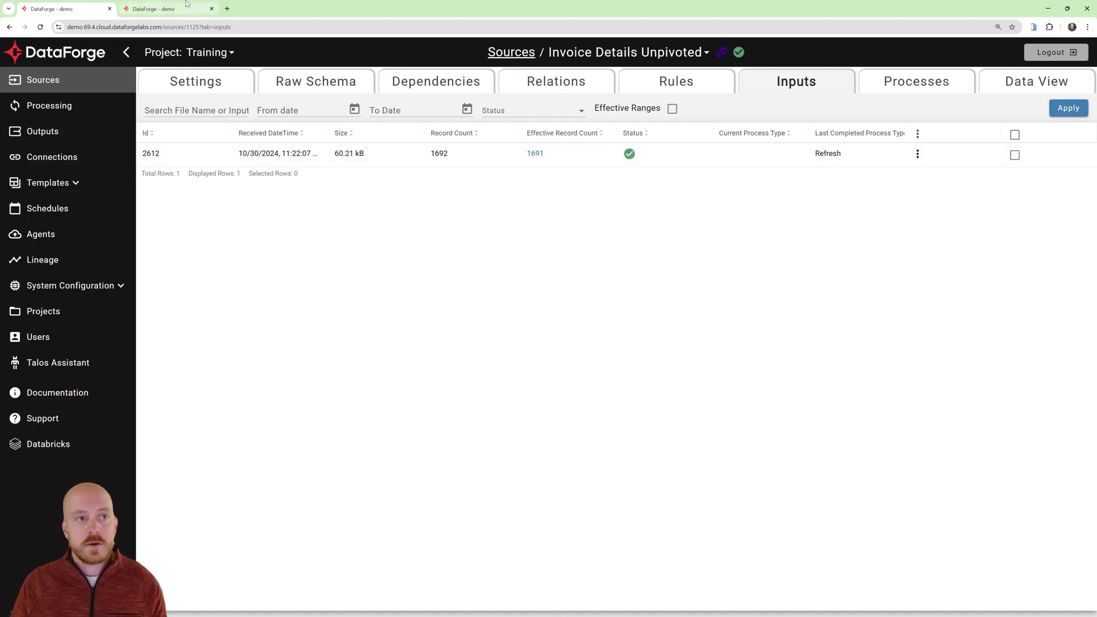
pyautogui.hotkey('ctrl', 'Tab')
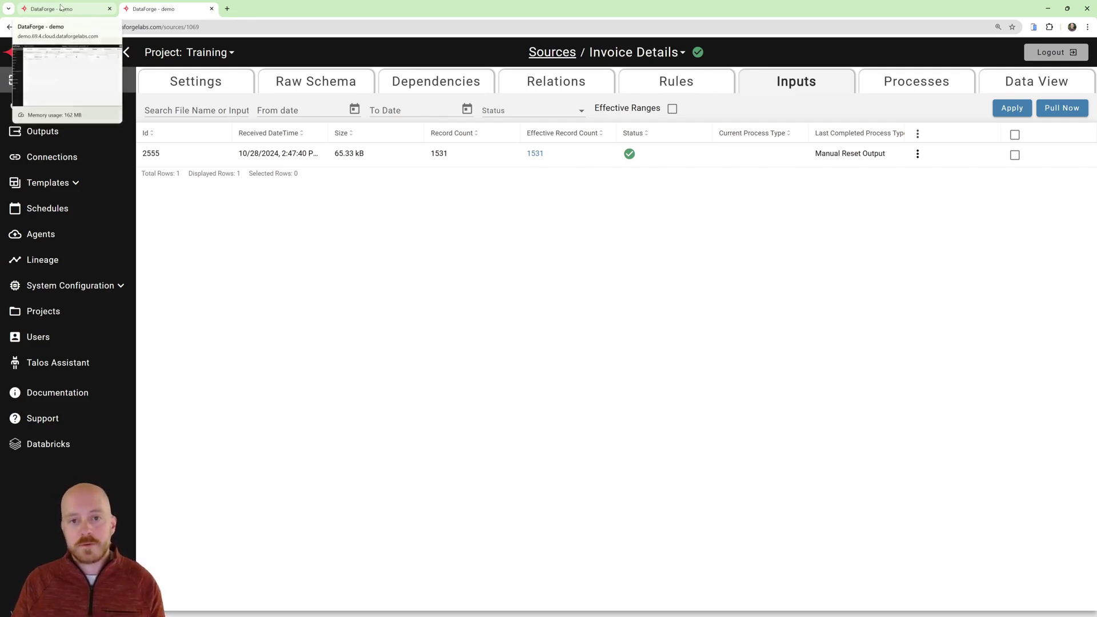
pyautogui.click(63, 9)
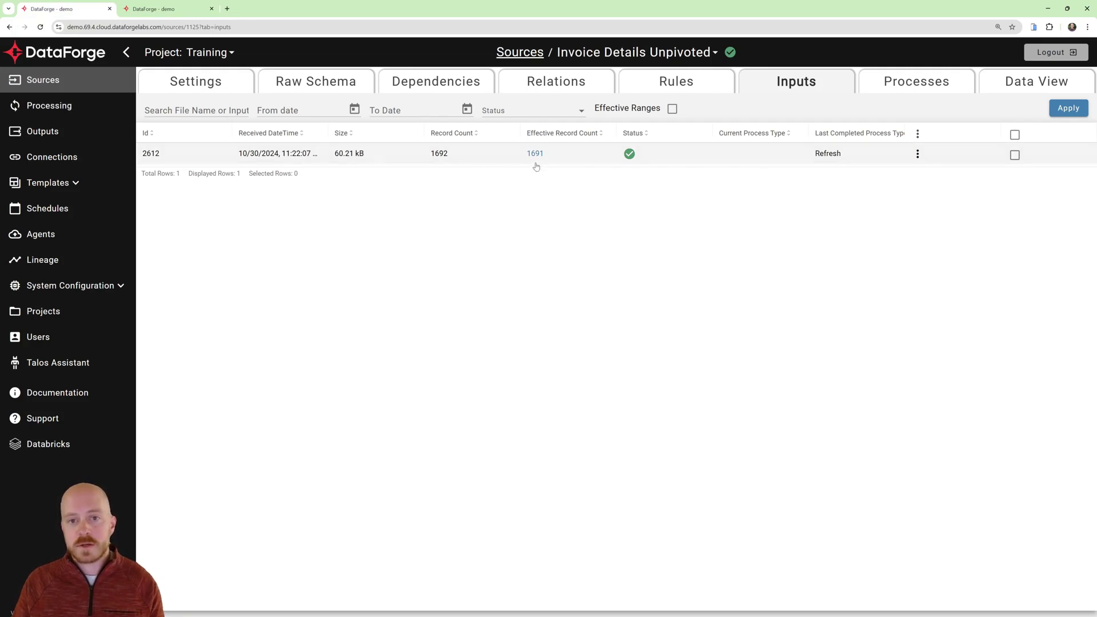